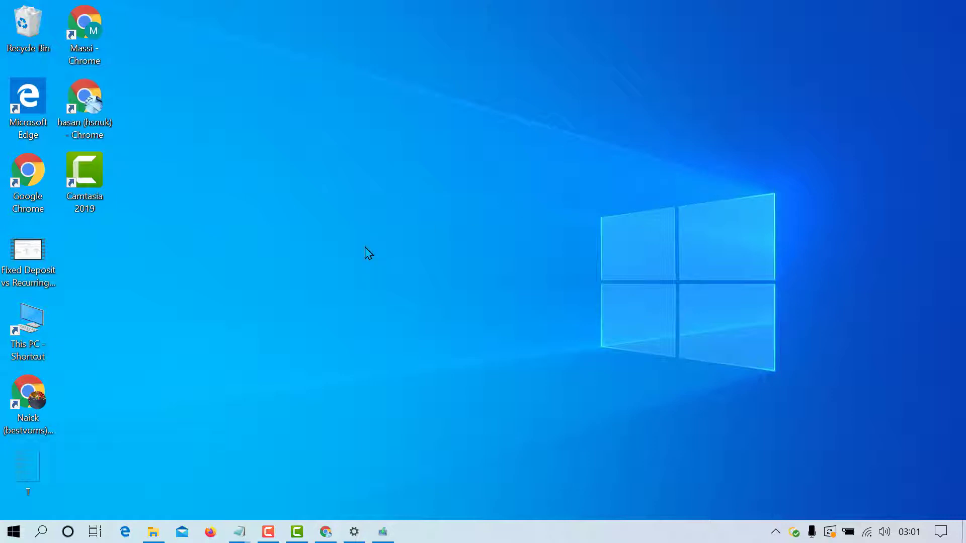
Launch regedit from the Run dialog
key(super+r)
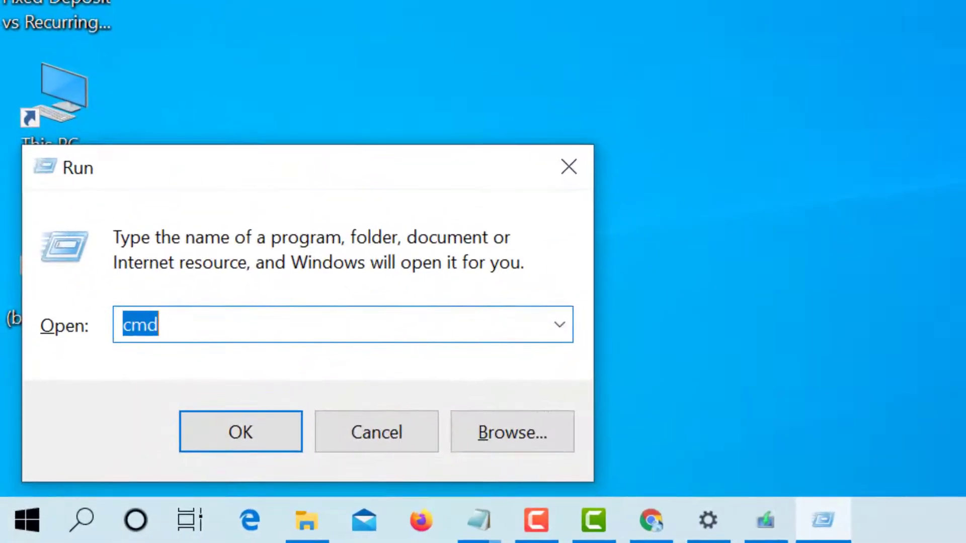
text(re)
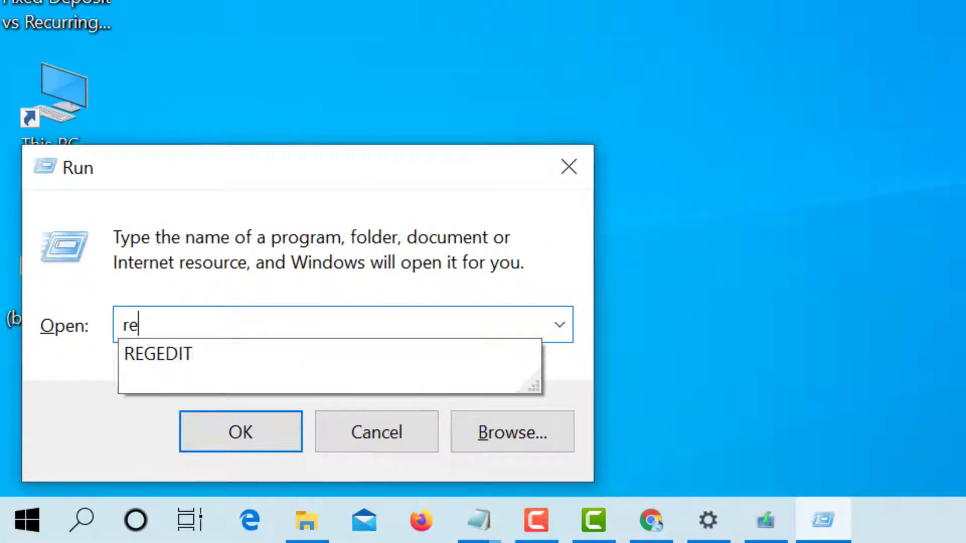
text(ged)
text(it)
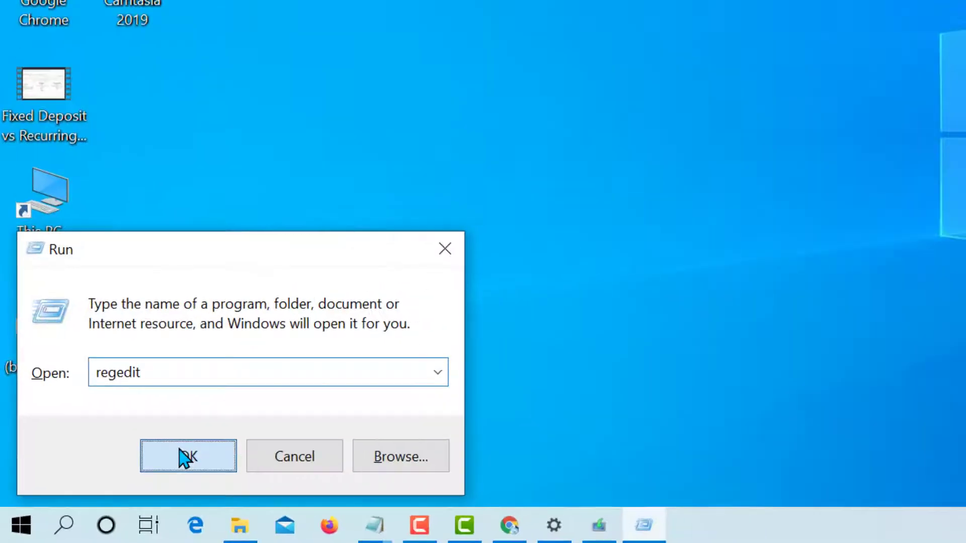
click(184, 458)
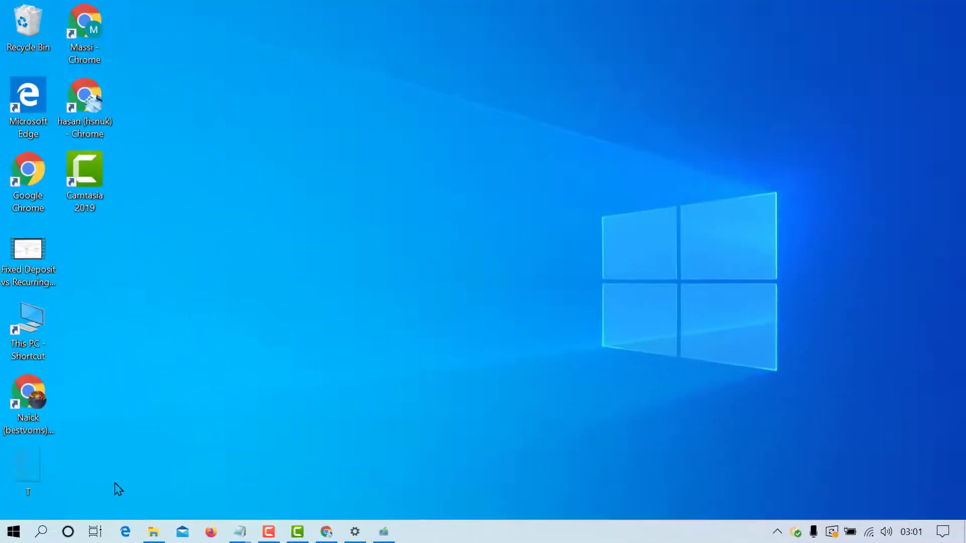
drag(309, 323, 309, 133)
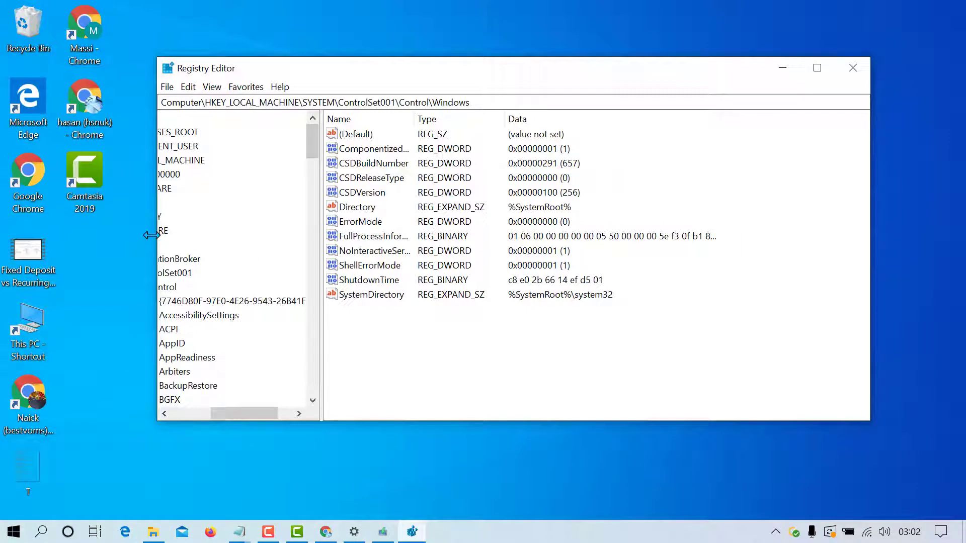
Narrow the Registry Editor window and collapse the tree to Computer's five hives
drag(157, 229, 311, 227)
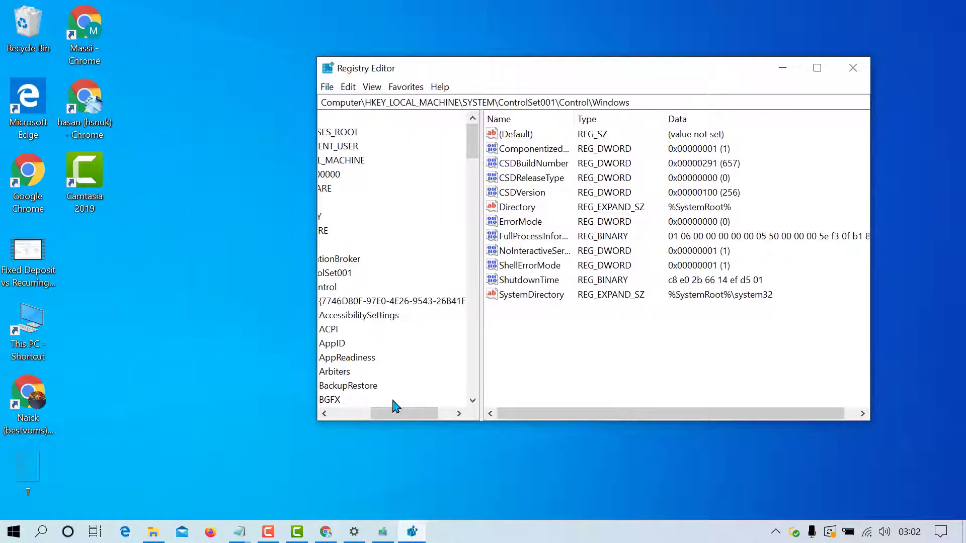
drag(395, 413, 345, 416)
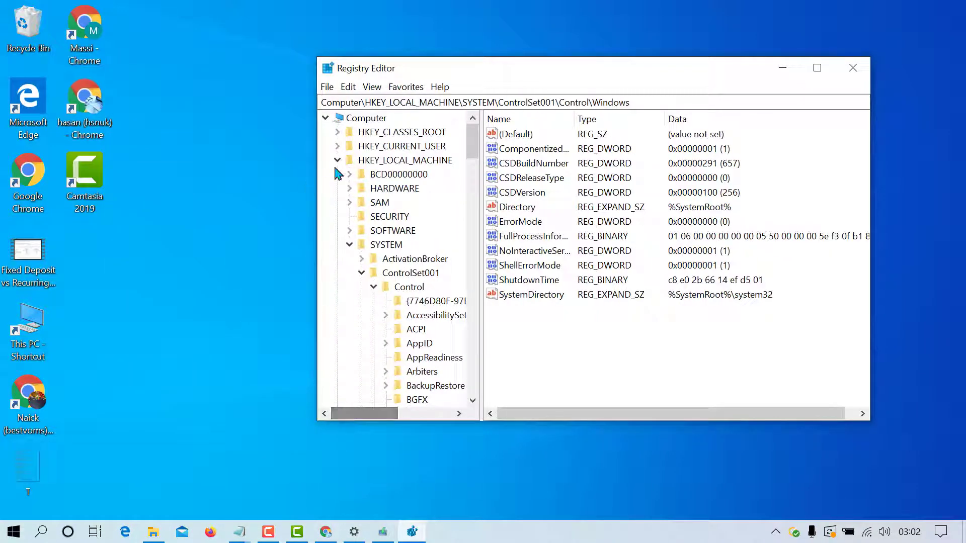
click(338, 161)
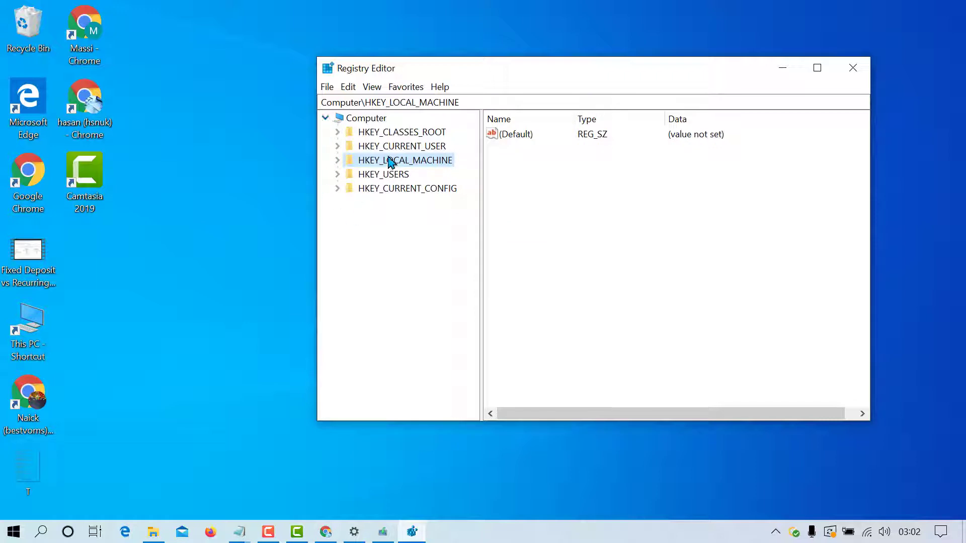
click(325, 119)
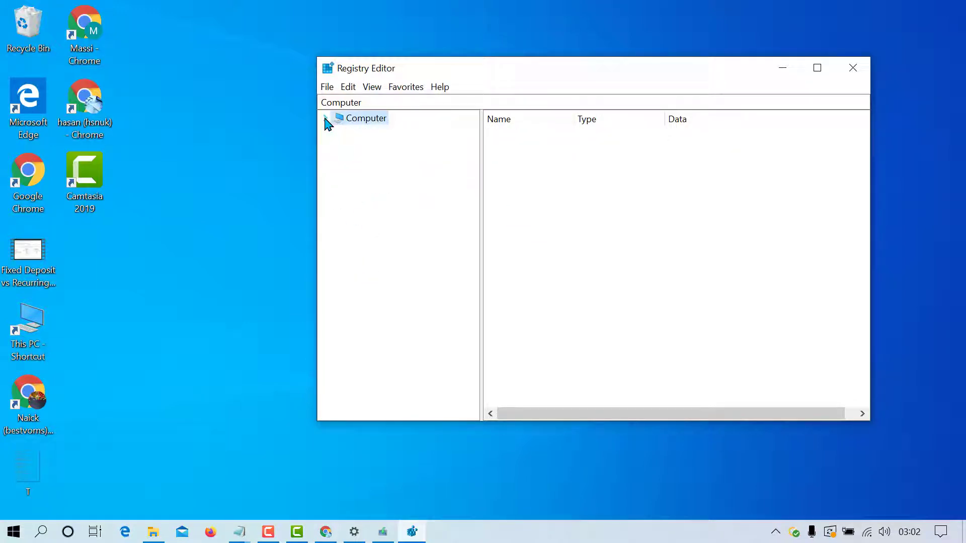
click(325, 119)
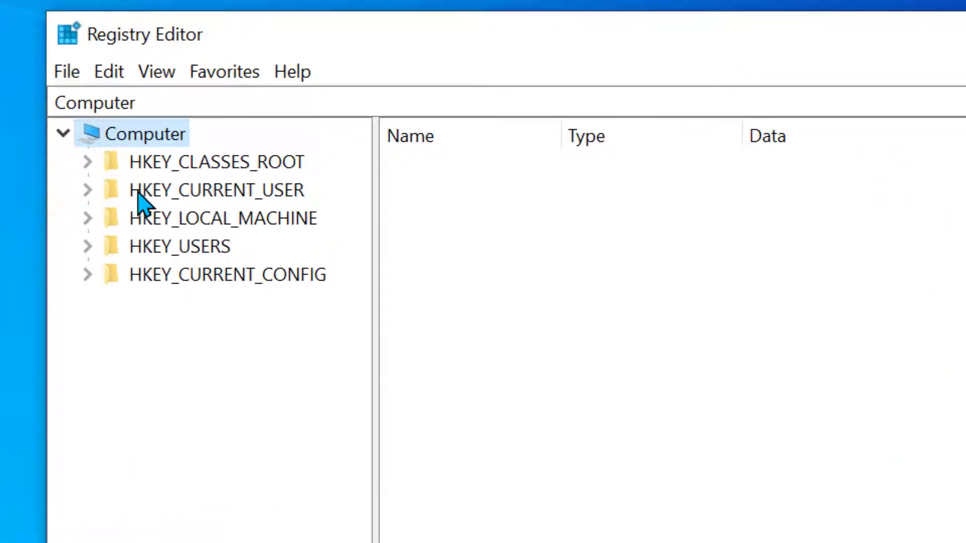
Expand HKEY_CURRENT_USER\Software\Microsoft\Windows NT\CurrentVersion in the key tree
click(87, 191)
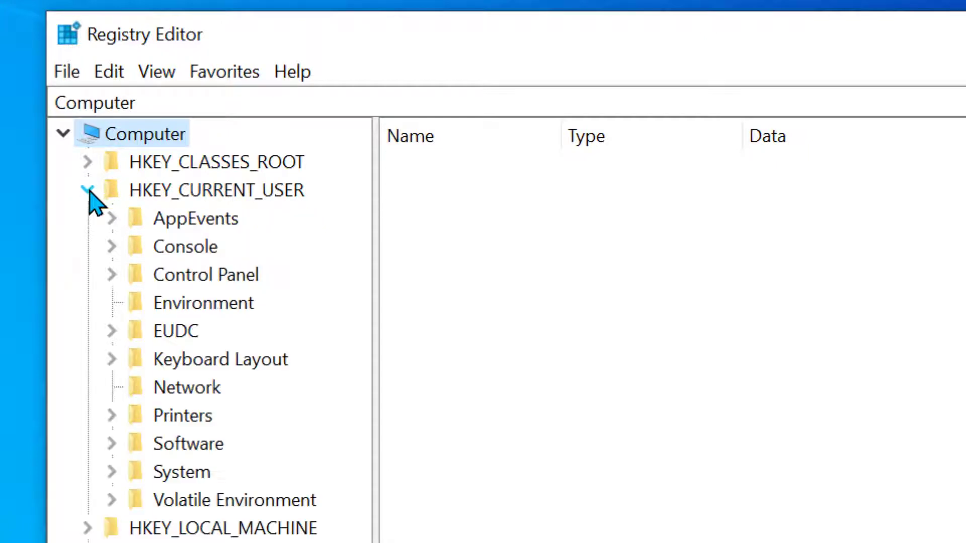
click(112, 444)
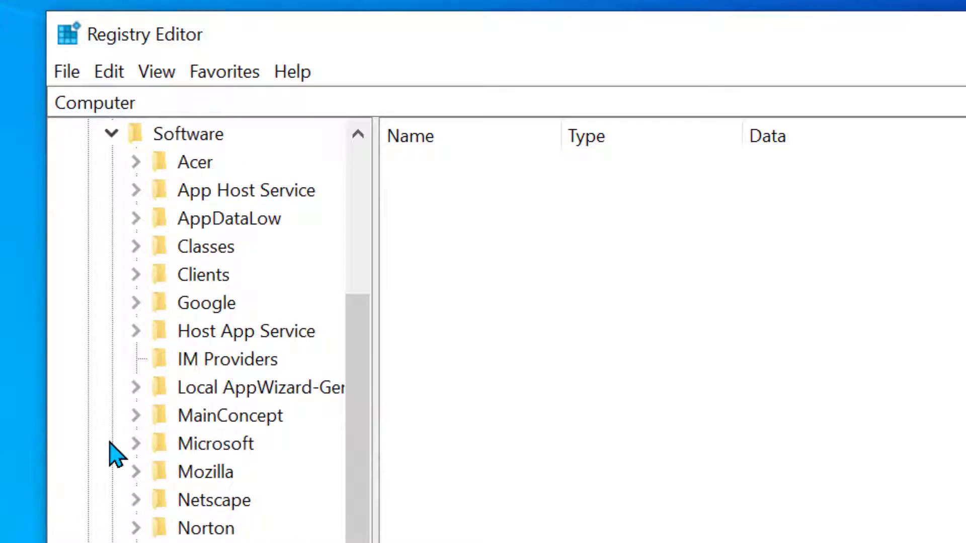
click(136, 443)
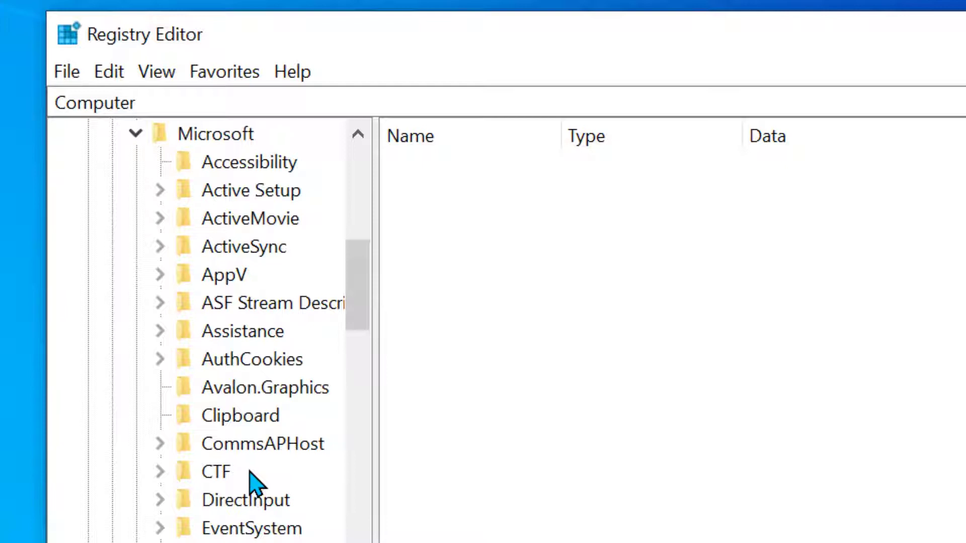
scroll(253, 483, down, 4)
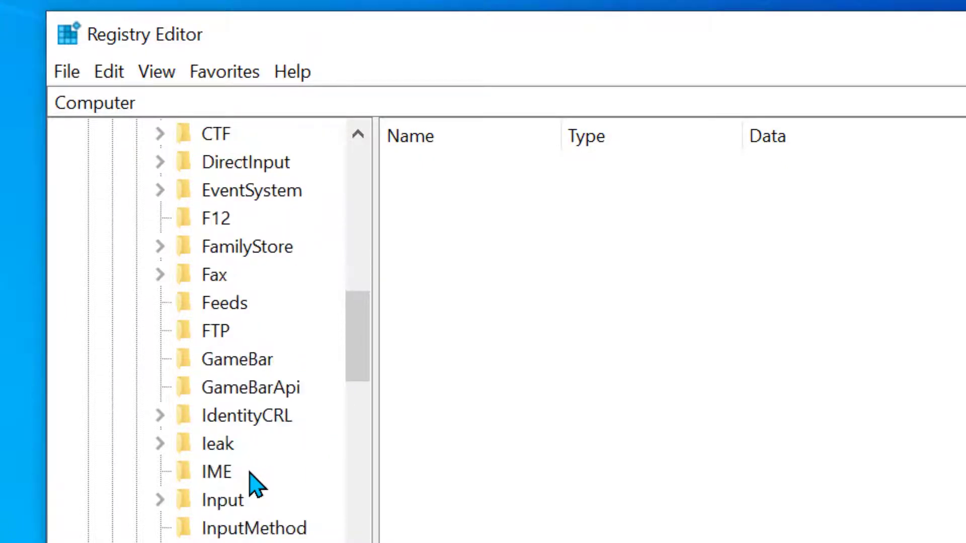
scroll(255, 483, down, 2)
scroll(255, 483, down, 1)
scroll(255, 482, up, 1)
scroll(255, 483, down, 2)
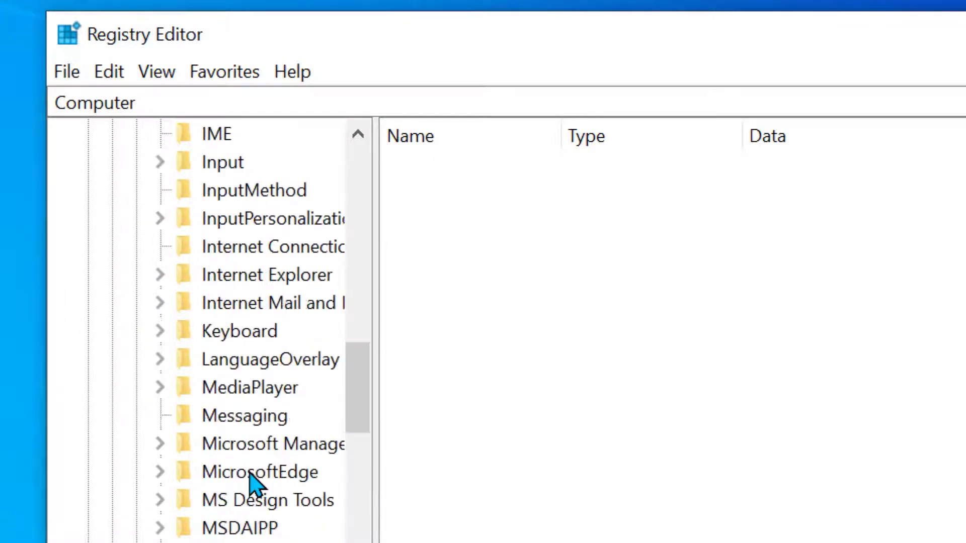
scroll(256, 483, down, 1)
drag(367, 410, 377, 542)
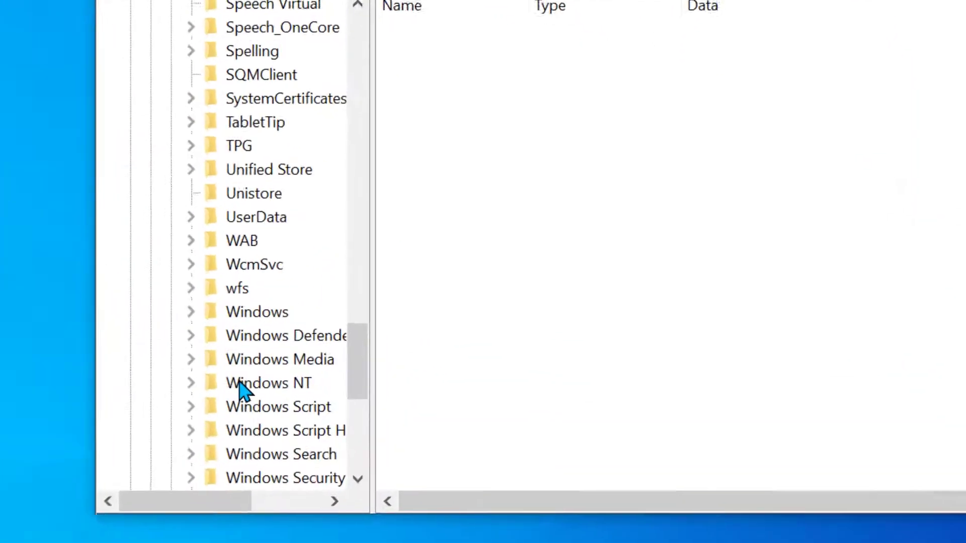
double_click(391, 349)
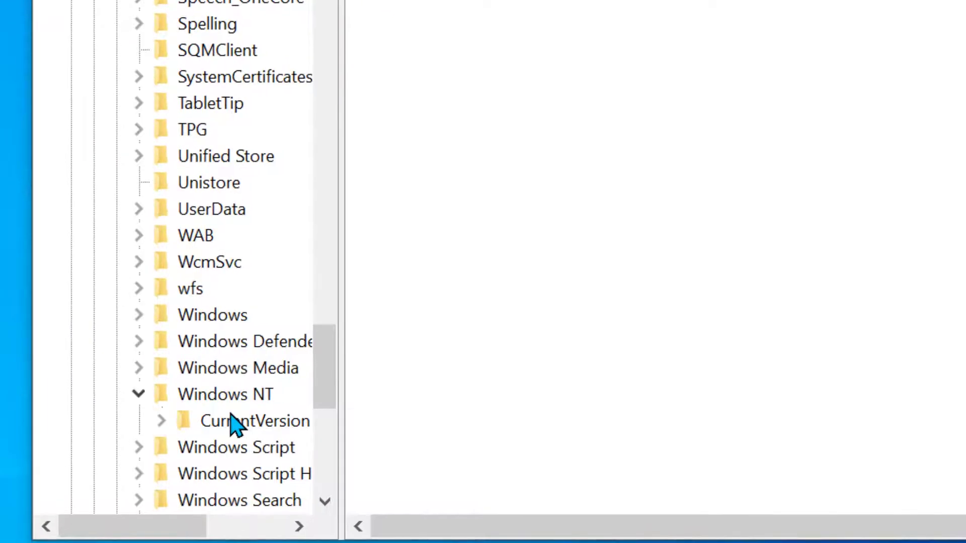
click(161, 421)
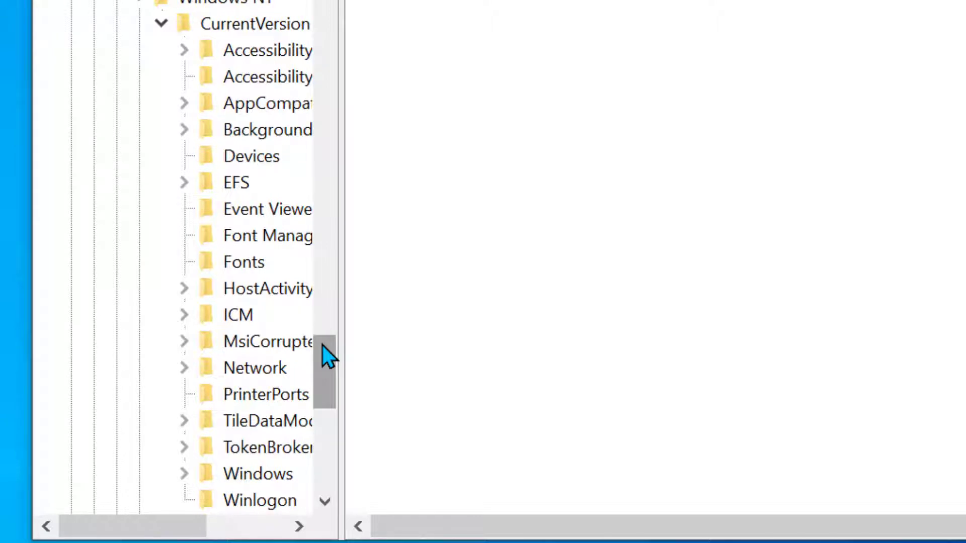
drag(324, 354, 328, 377)
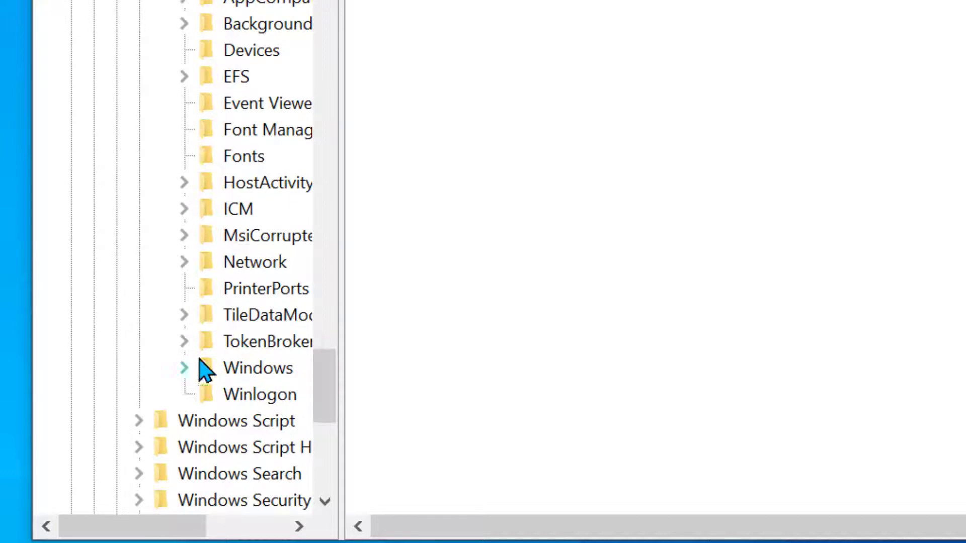
Open Permissions for the Windows key under CurrentVersion
right_click(249, 381)
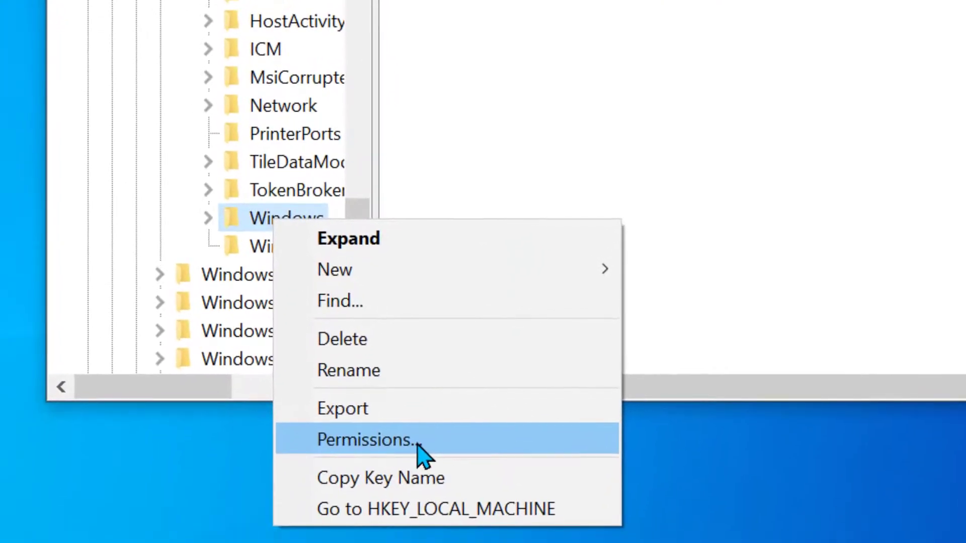
click(392, 443)
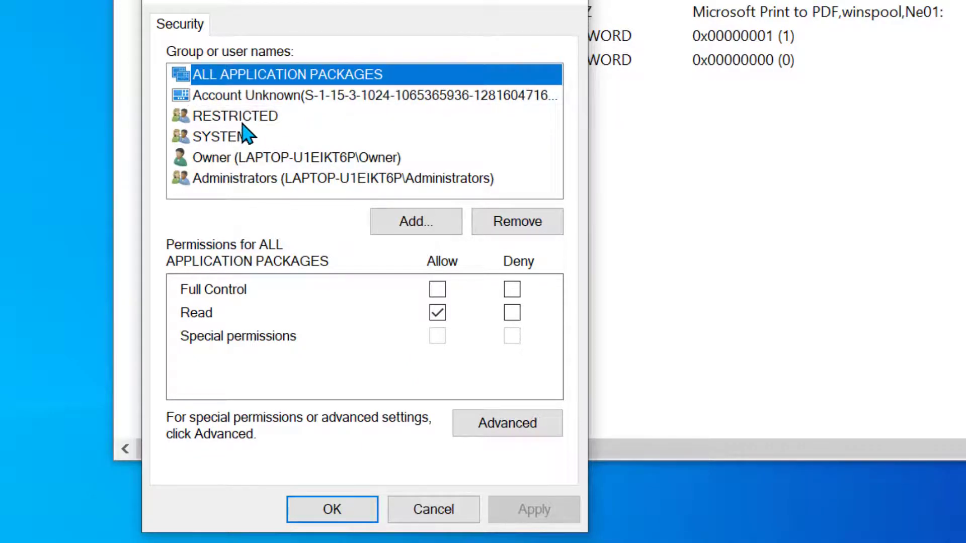
Add the Everyone group to the Windows key's permissions, verifying the name
click(400, 227)
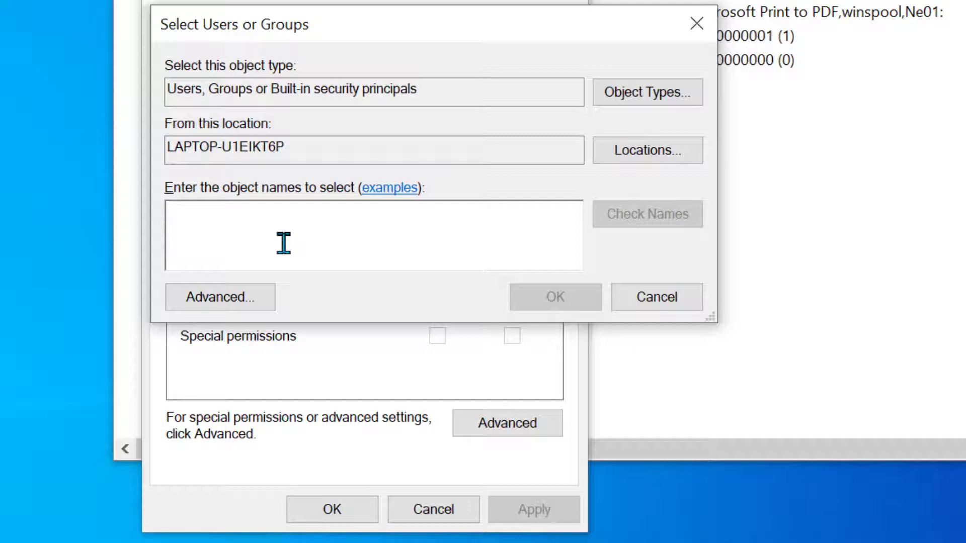
text(Ever)
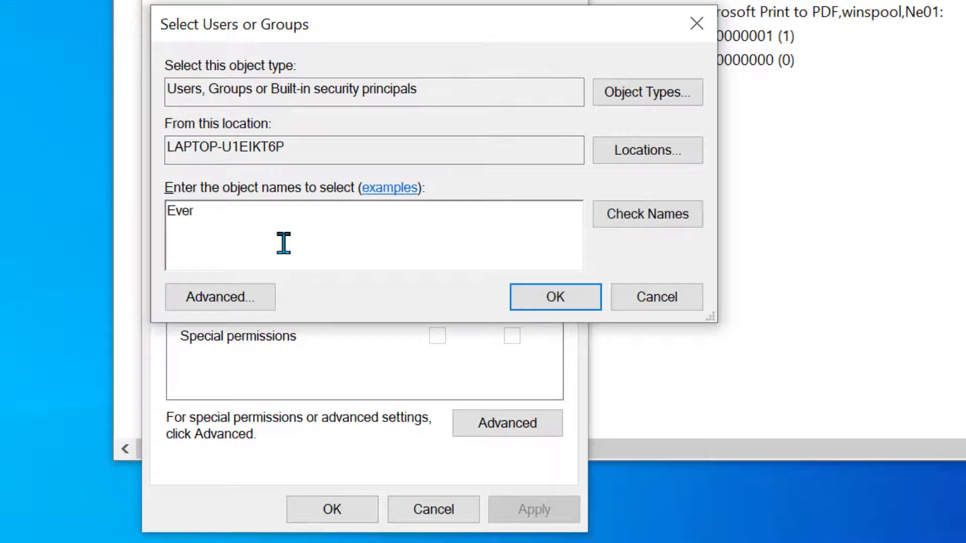
text(yone)
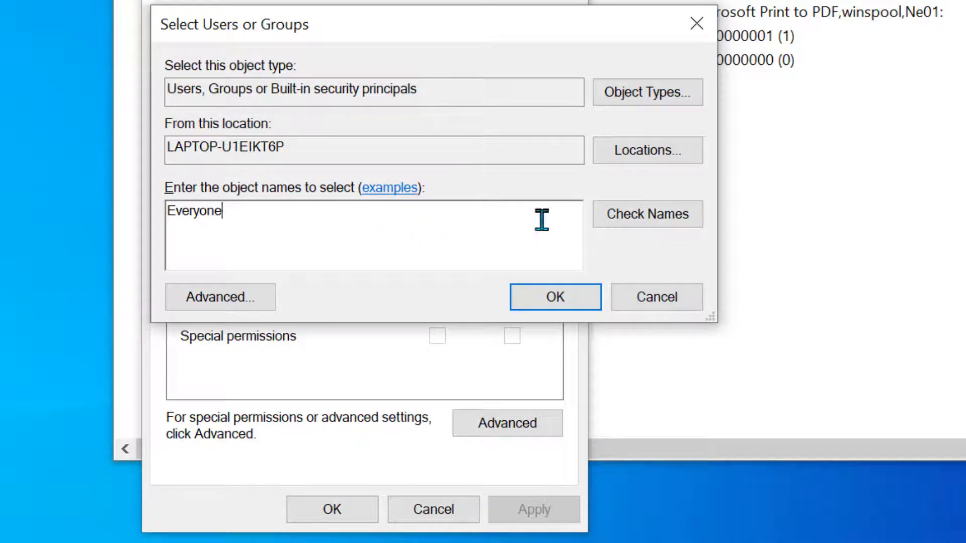
click(655, 223)
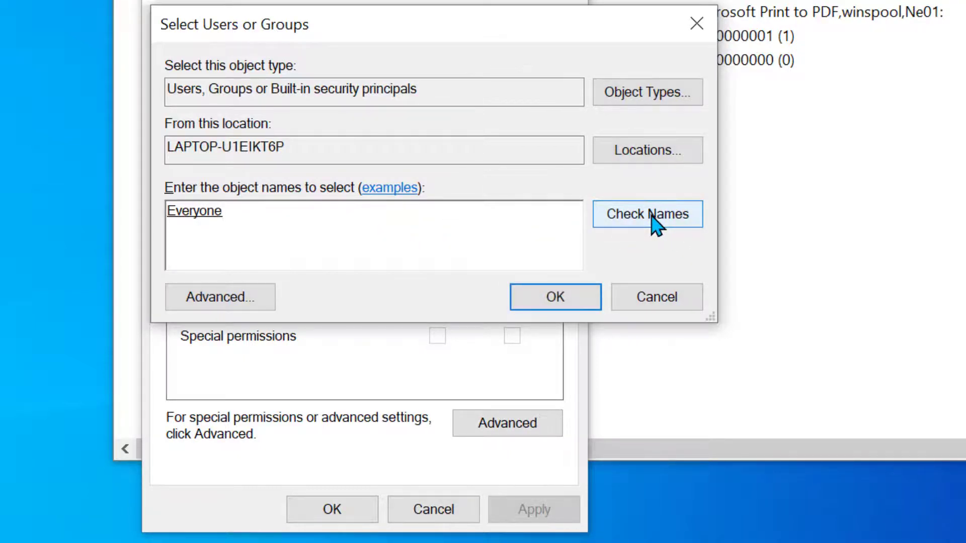
click(548, 300)
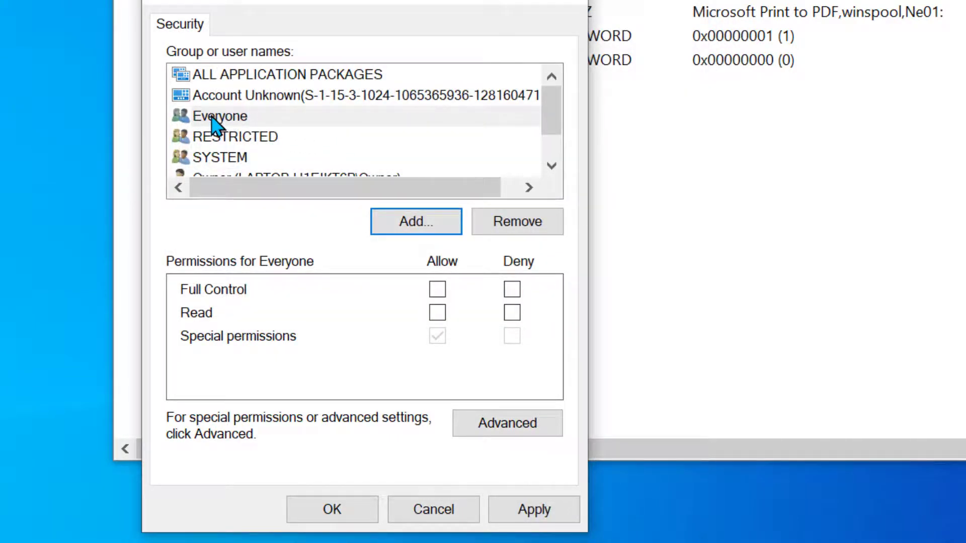
Allow Everyone Full Control on the Windows key and apply the change
click(217, 122)
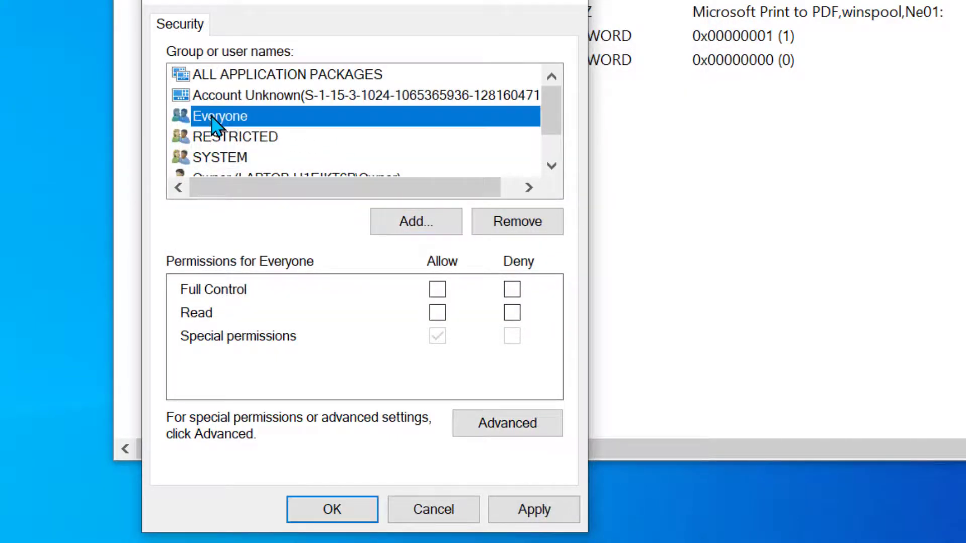
click(442, 287)
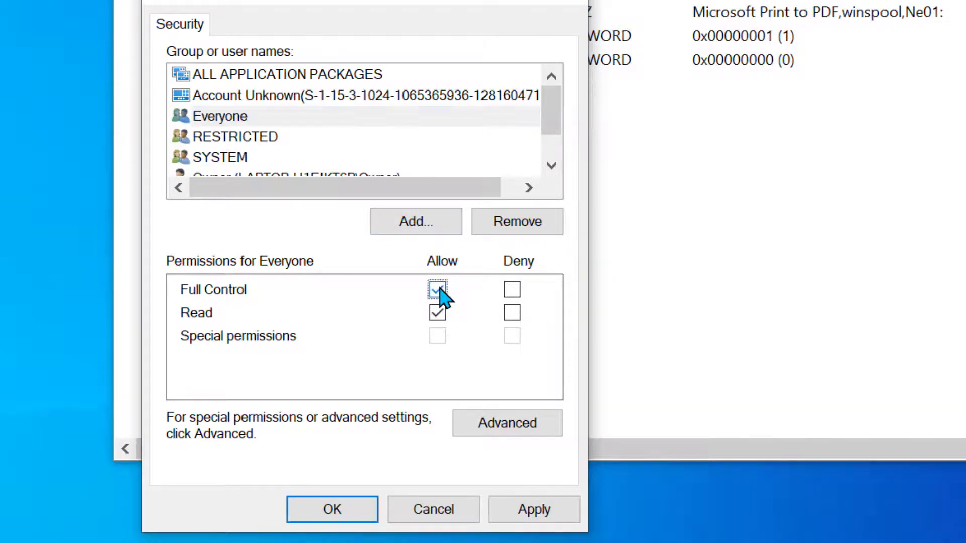
click(535, 510)
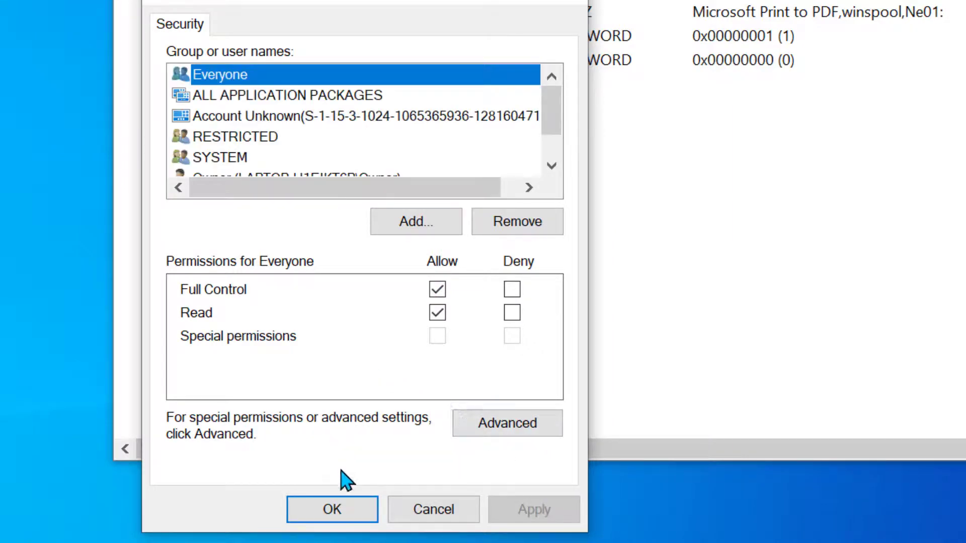
click(337, 510)
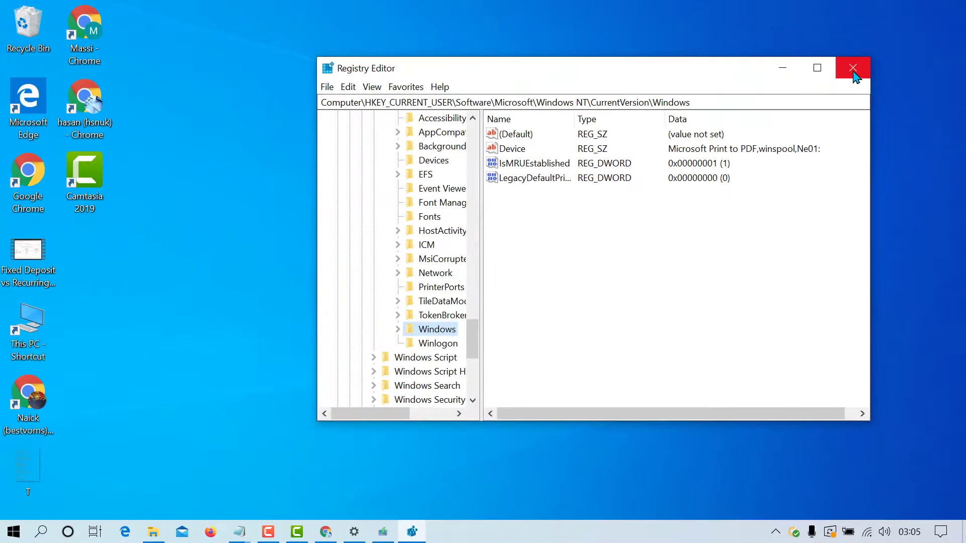
Close the Registry Editor window
click(853, 69)
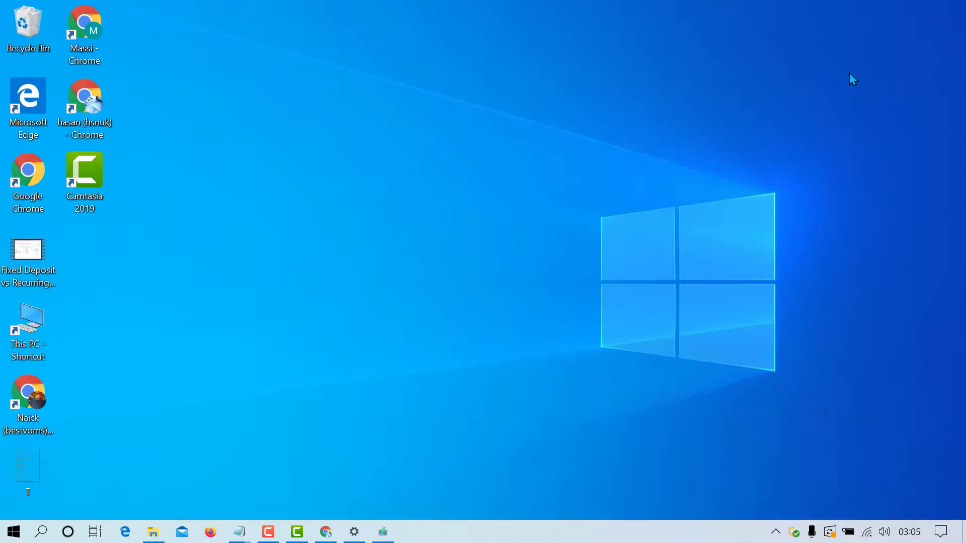